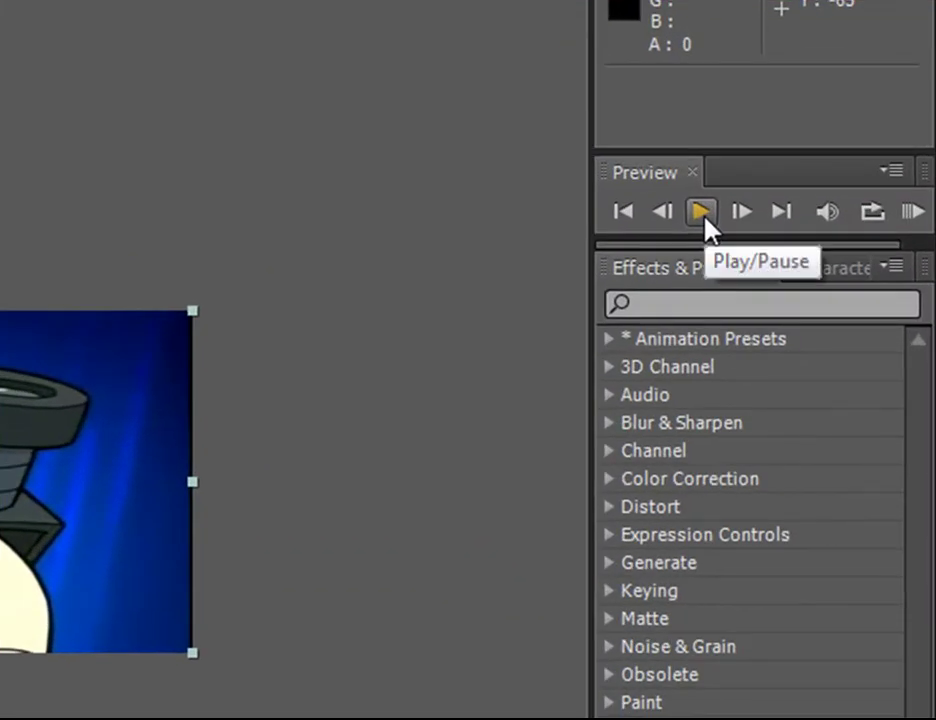
Step: Preview the cartoon clip with standard and RAM playback, then return to the first frame
click(702, 218)
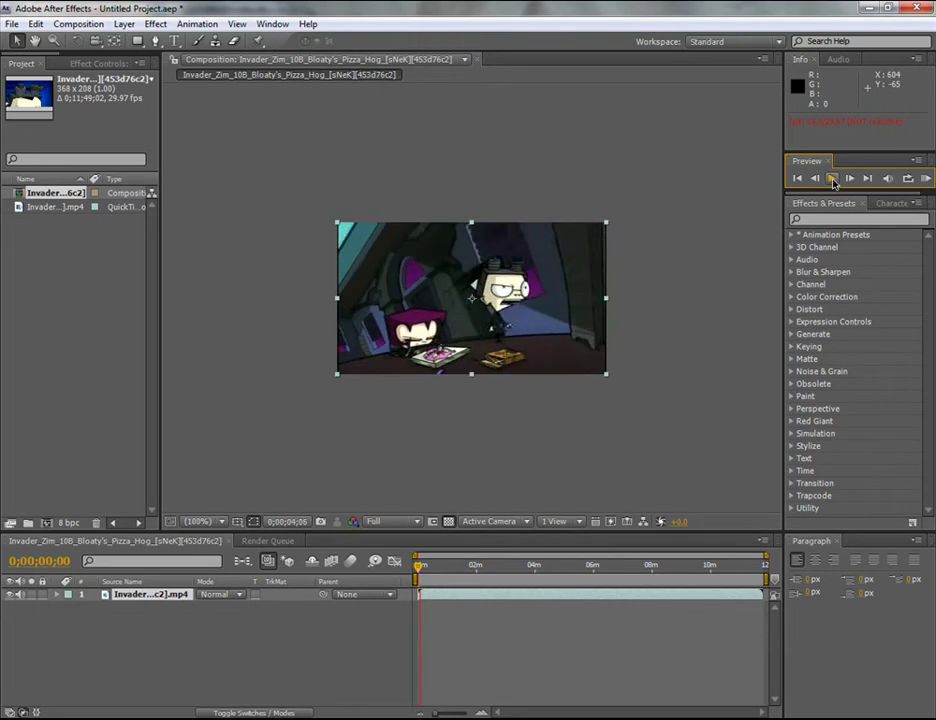
click(833, 179)
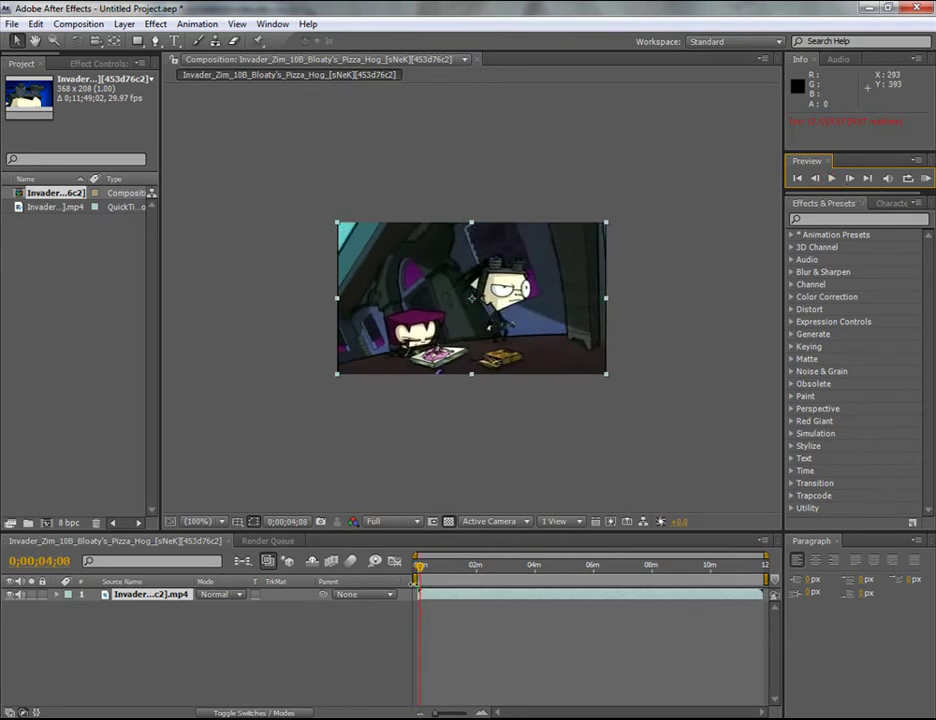
click(416, 567)
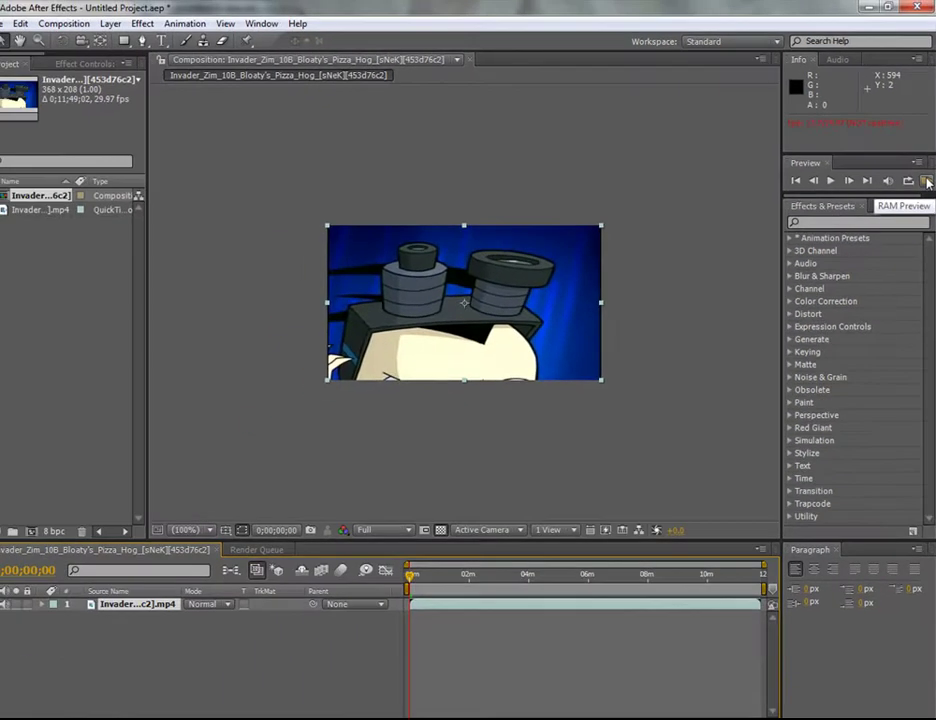
click(918, 297)
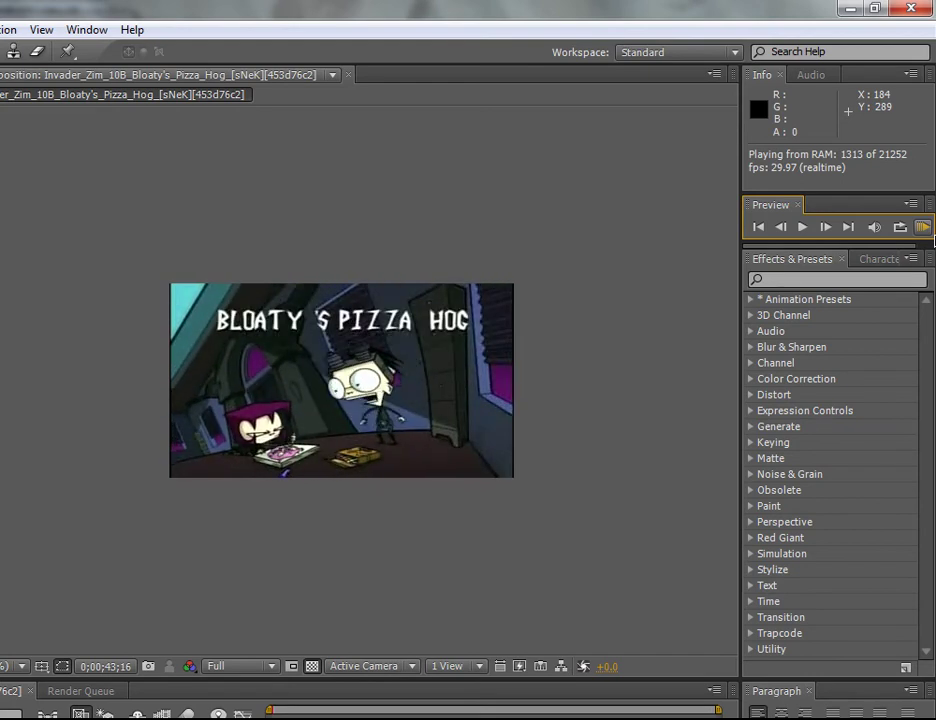
click(802, 228)
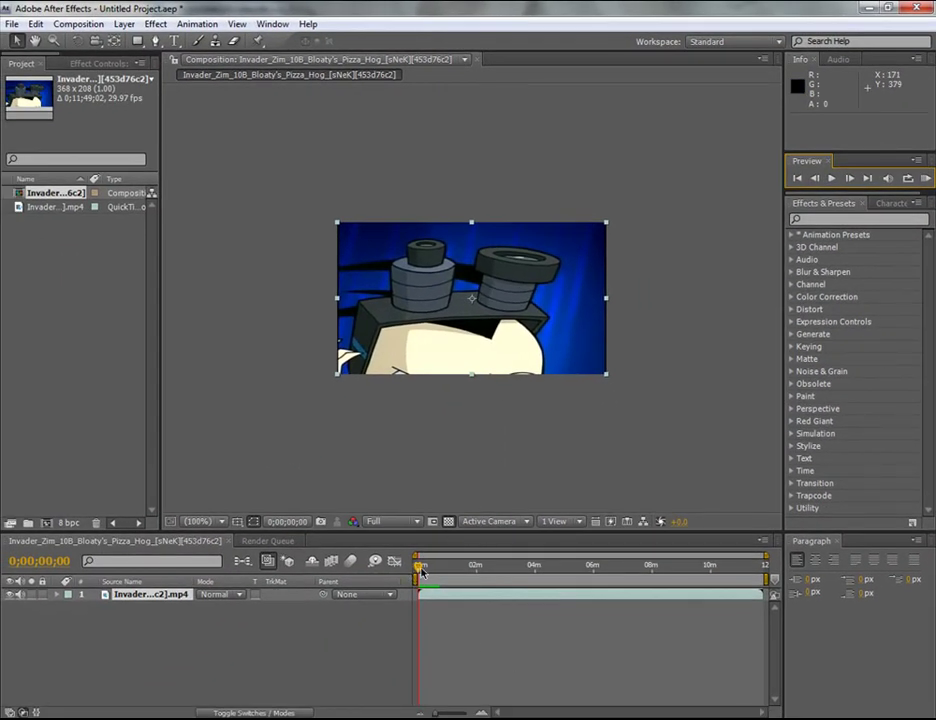
mouse_move(421, 569)
mouse_down()
mouse_move(439, 568)
mouse_move(418, 568)
mouse_up()
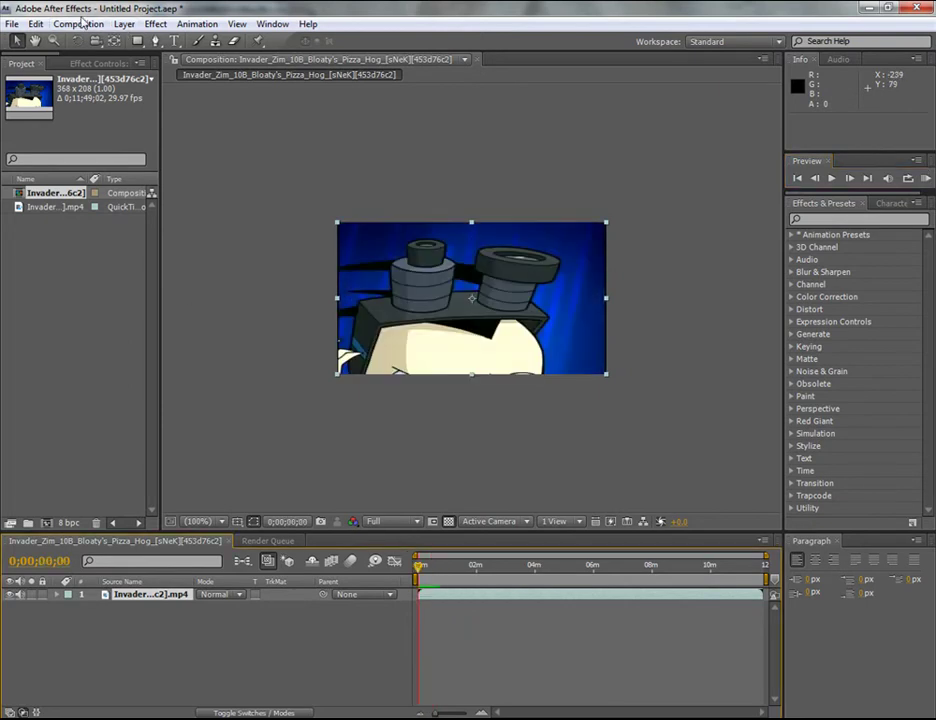
Step: Add the cartoon composition to the render queue with QuickTime Movie as the output format
click(80, 22)
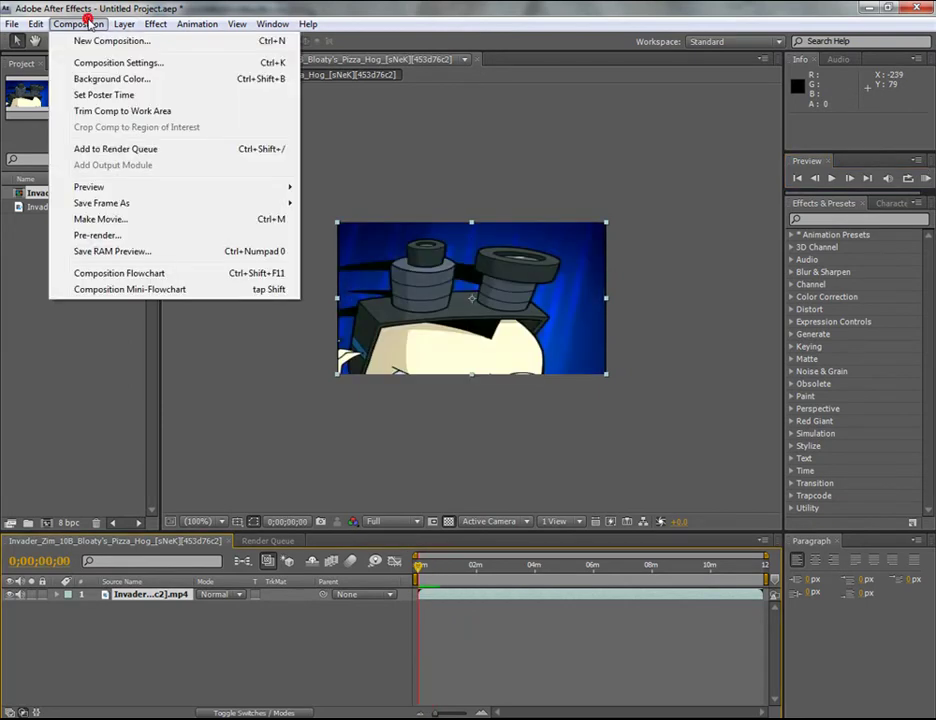
click(106, 152)
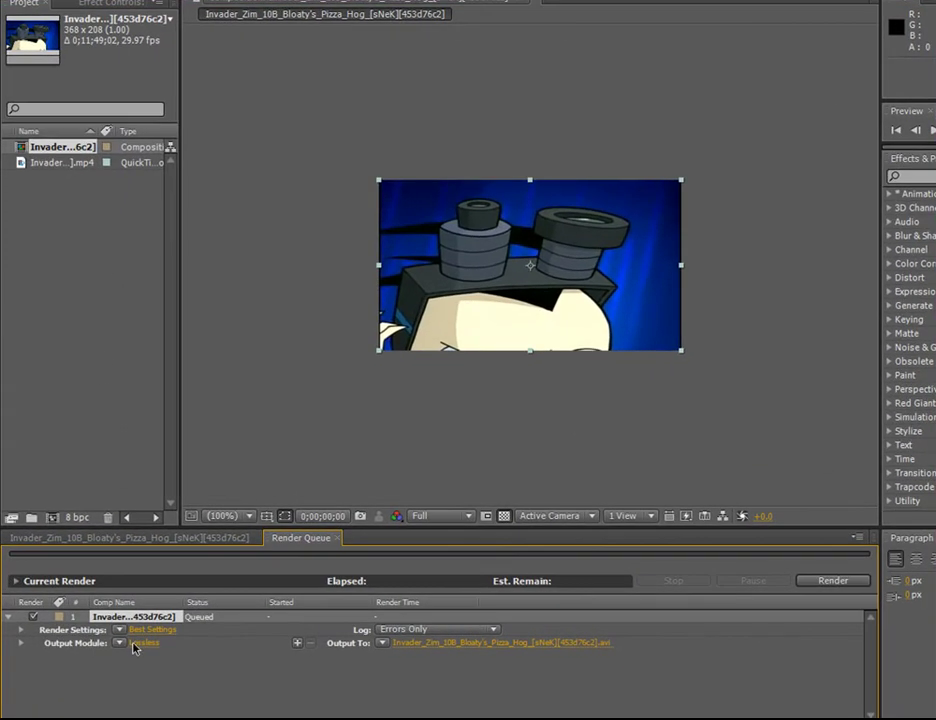
click(134, 645)
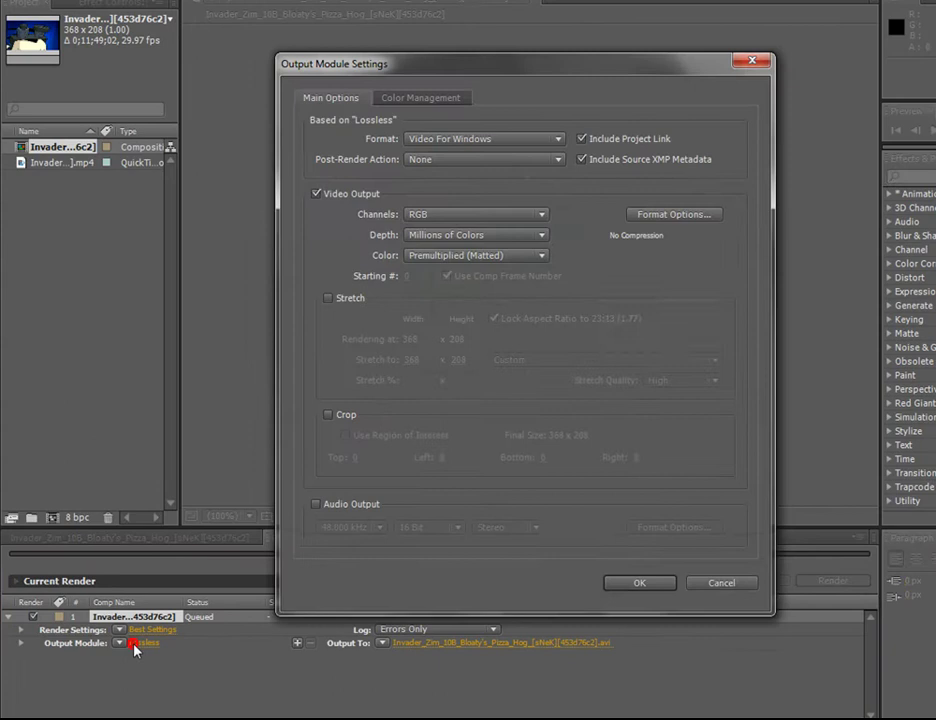
click(494, 140)
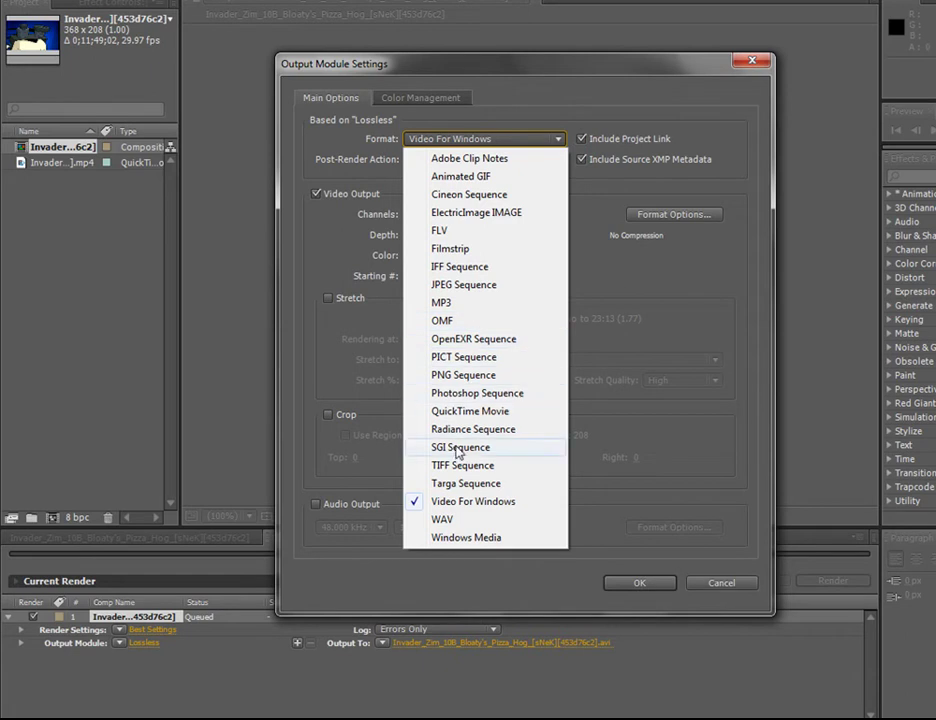
click(466, 411)
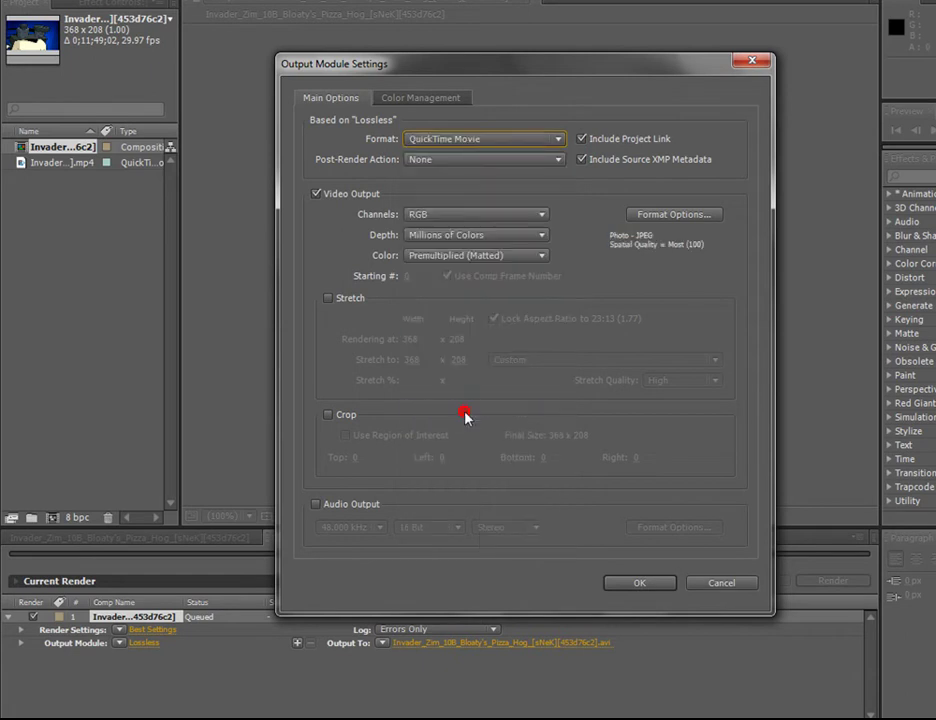
Step: Keep Photo - JPEG as the QuickTime compression type with quality at Best
click(661, 216)
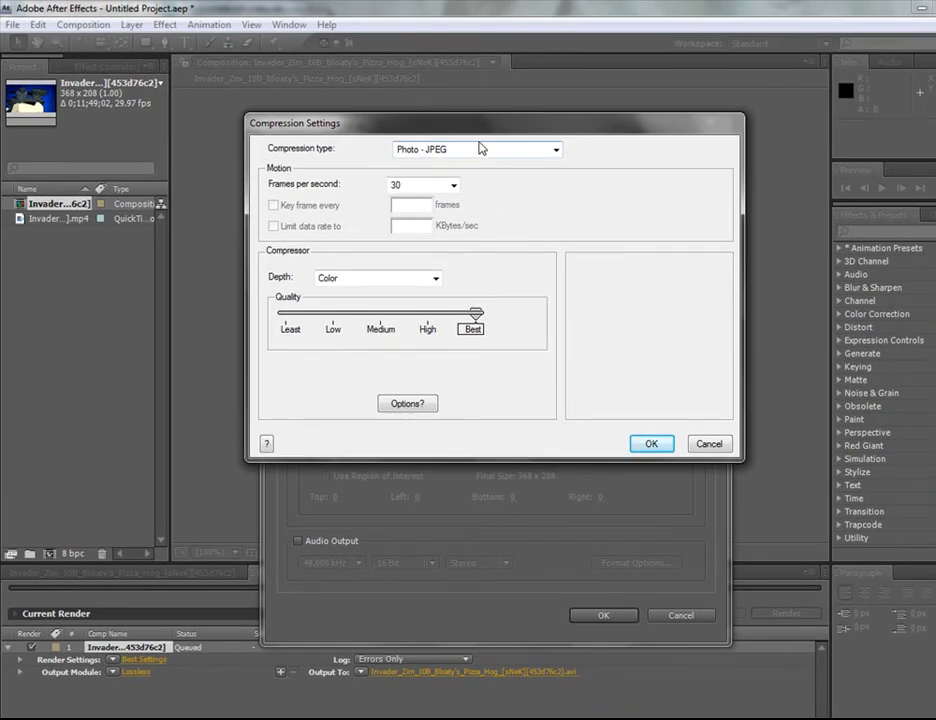
click(471, 155)
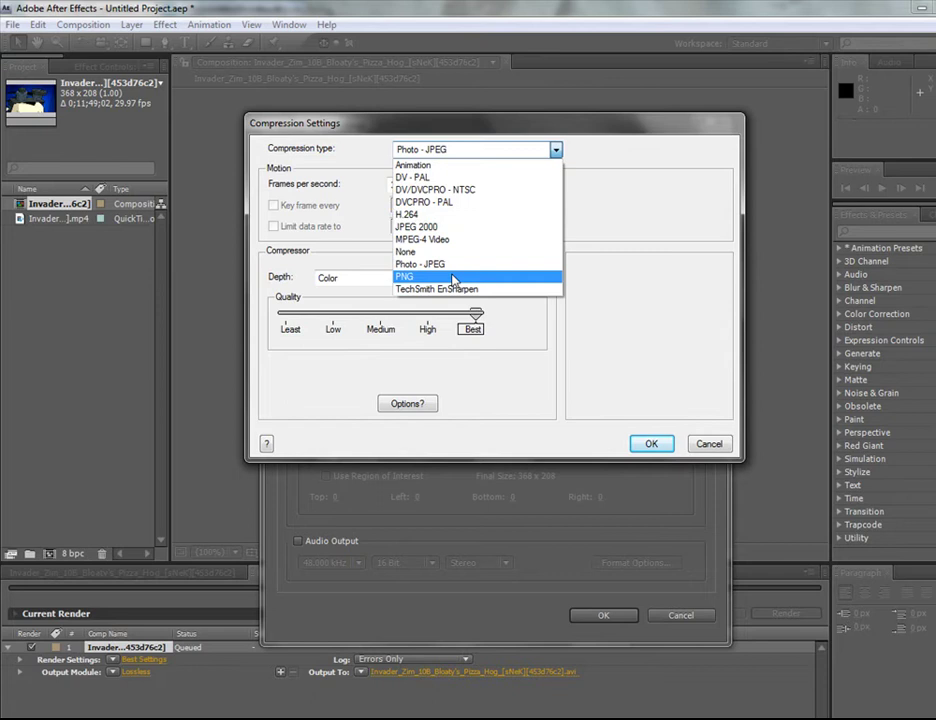
click(457, 264)
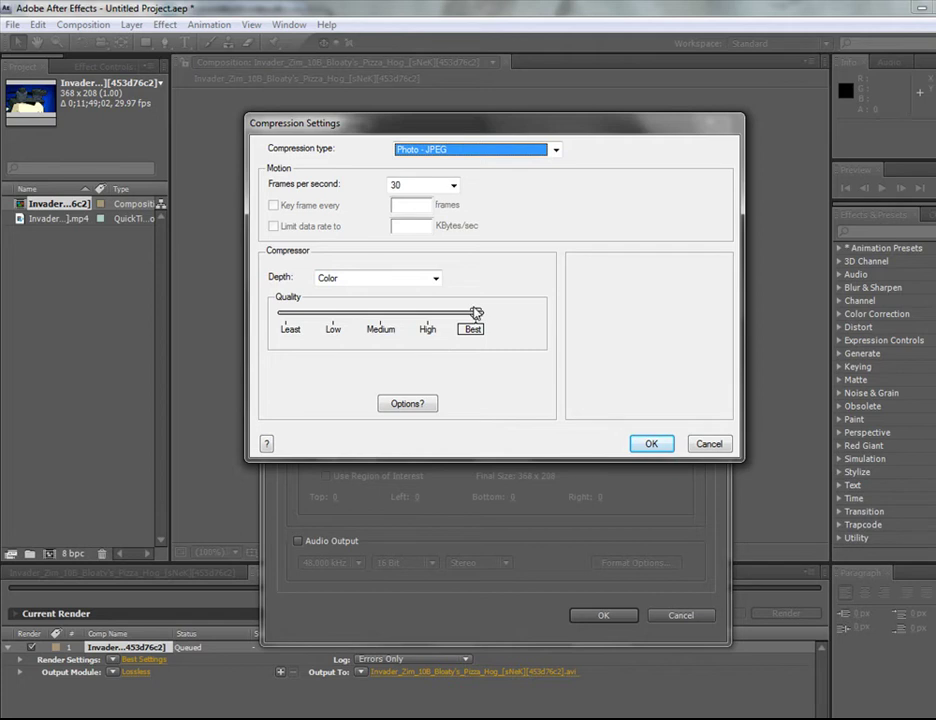
mouse_move(475, 313)
mouse_down()
mouse_move(458, 316)
mouse_move(477, 319)
mouse_up()
Step: Accept the Photo - JPEG compression and enable audio output at 48.000 kHz, 16 Bit, Stereo
click(651, 445)
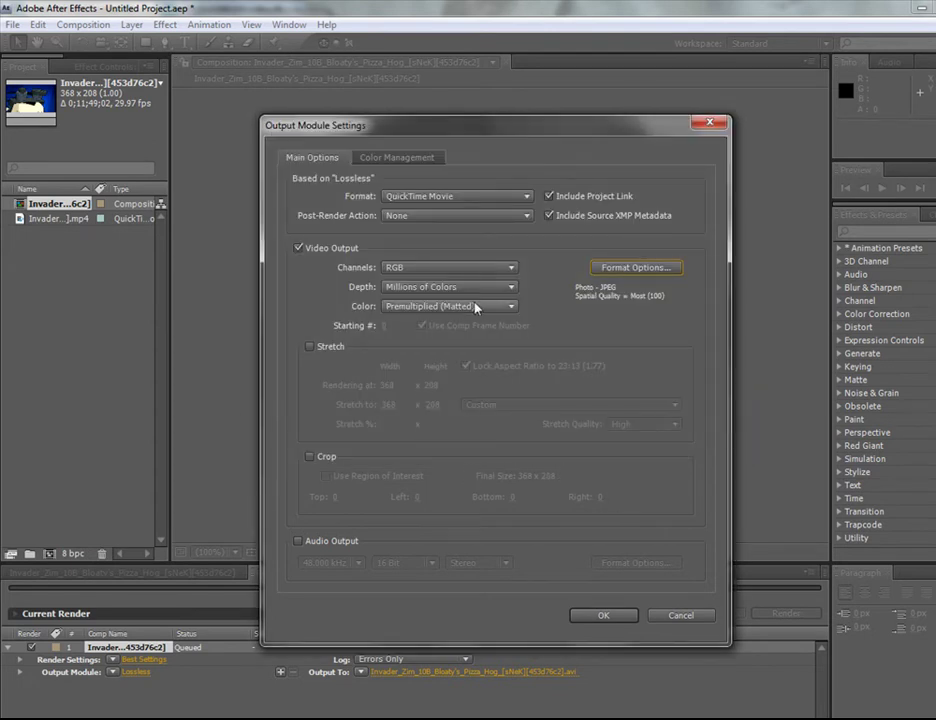
click(299, 543)
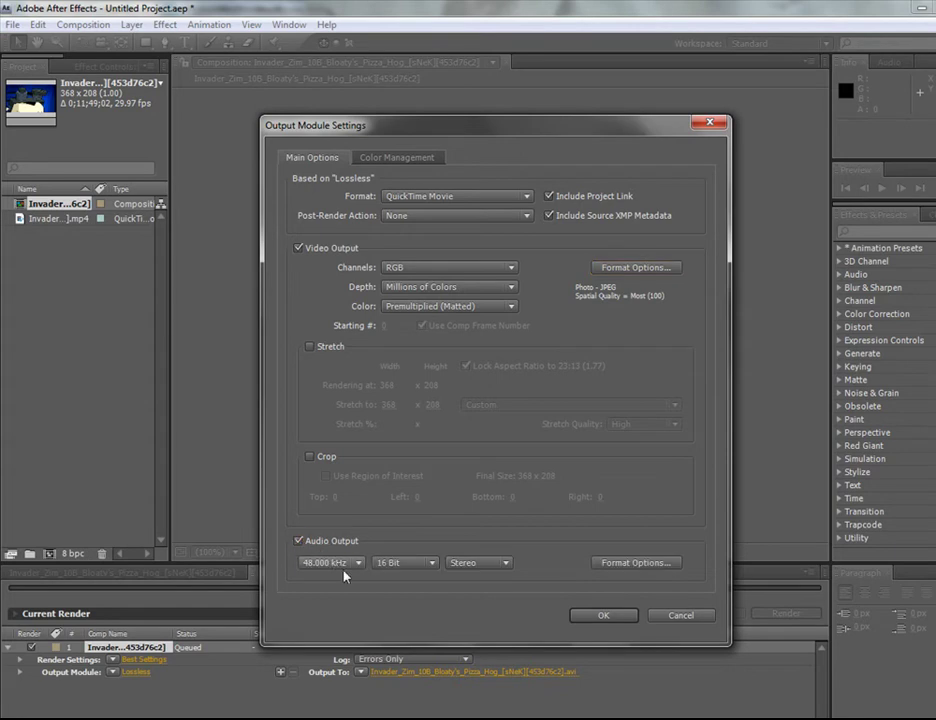
click(500, 566)
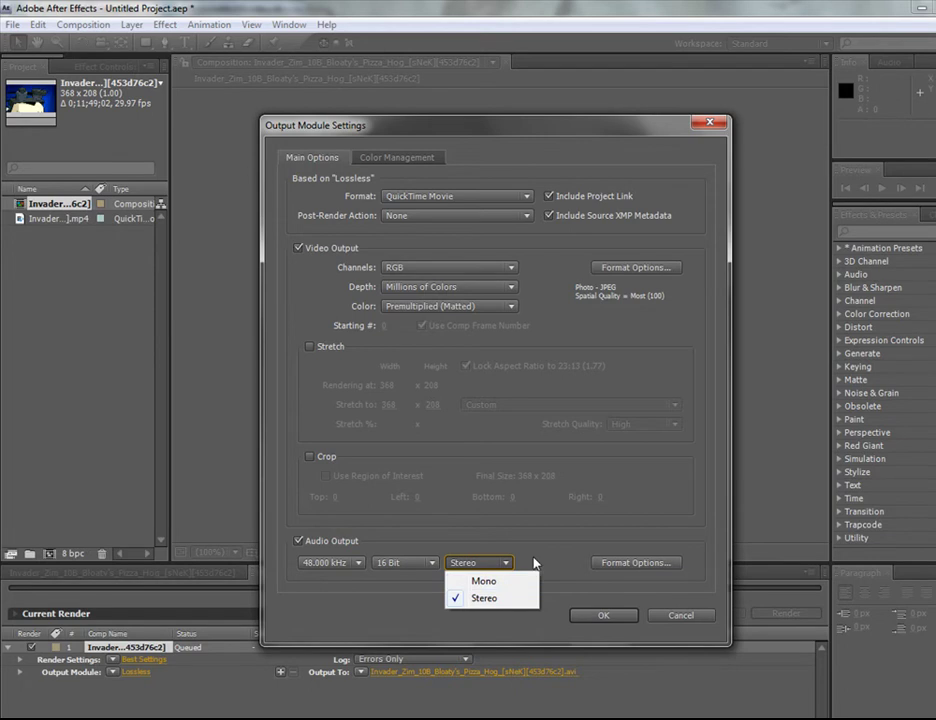
click(534, 563)
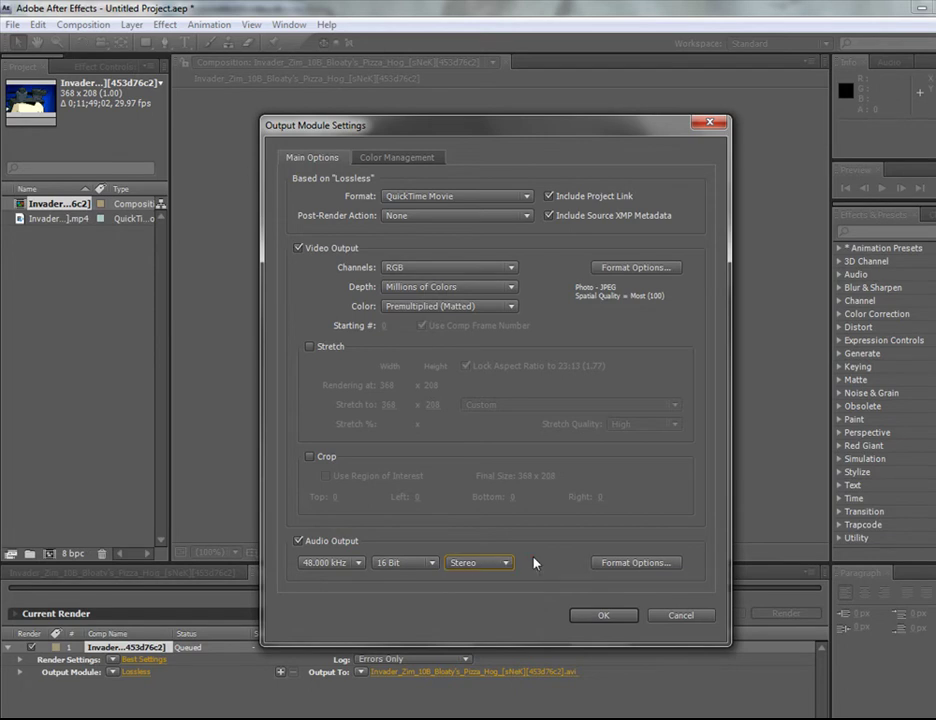
click(418, 563)
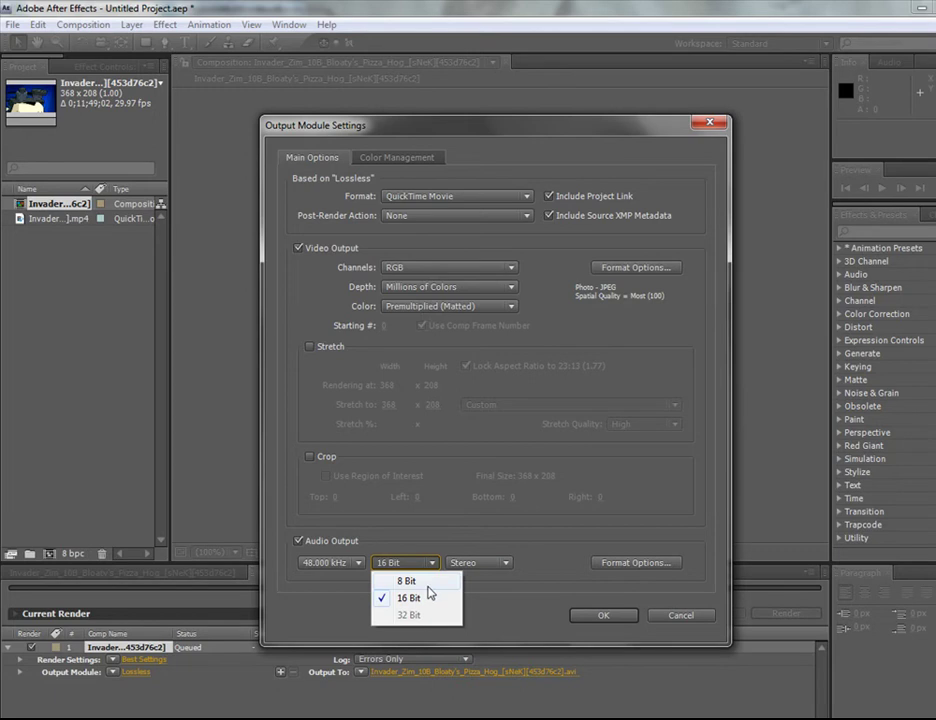
click(350, 583)
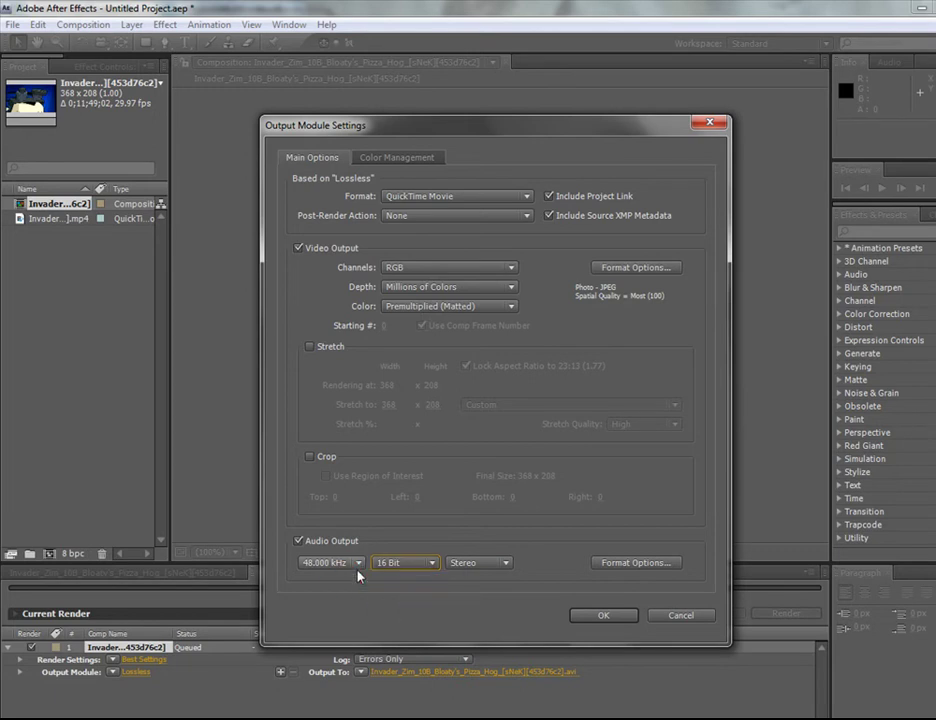
click(359, 574)
click(461, 602)
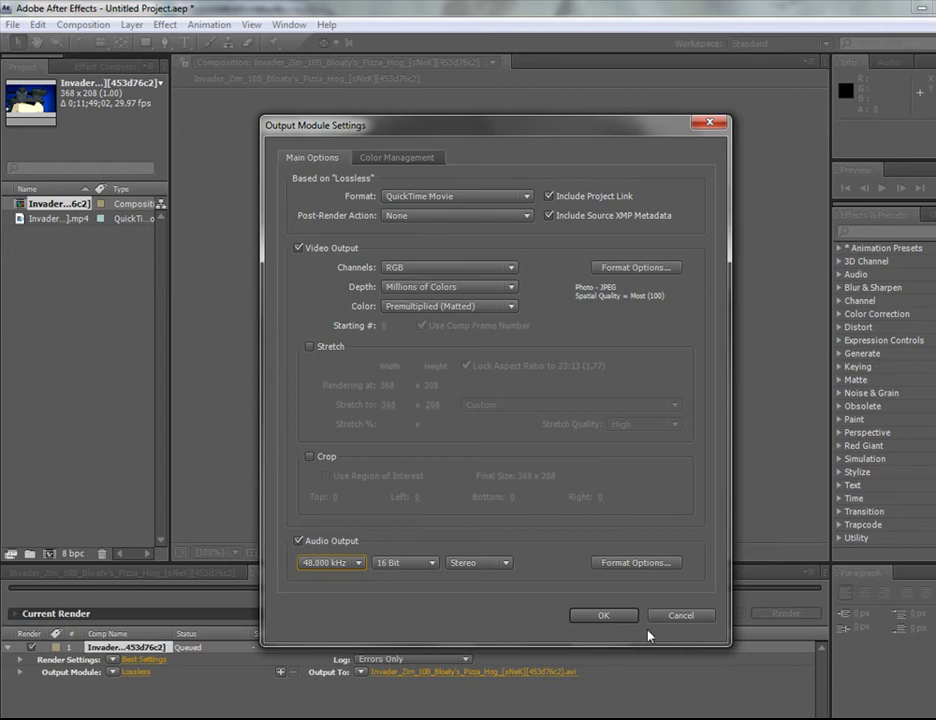
Step: Apply the QuickTime output module settings and start the render to a .mov file
click(612, 615)
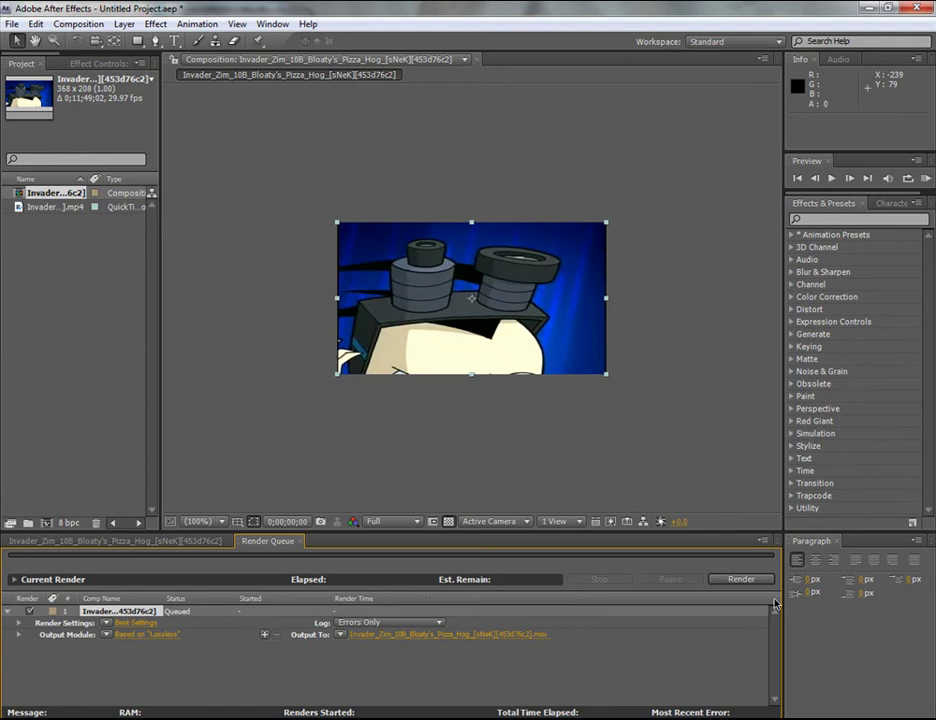
click(743, 580)
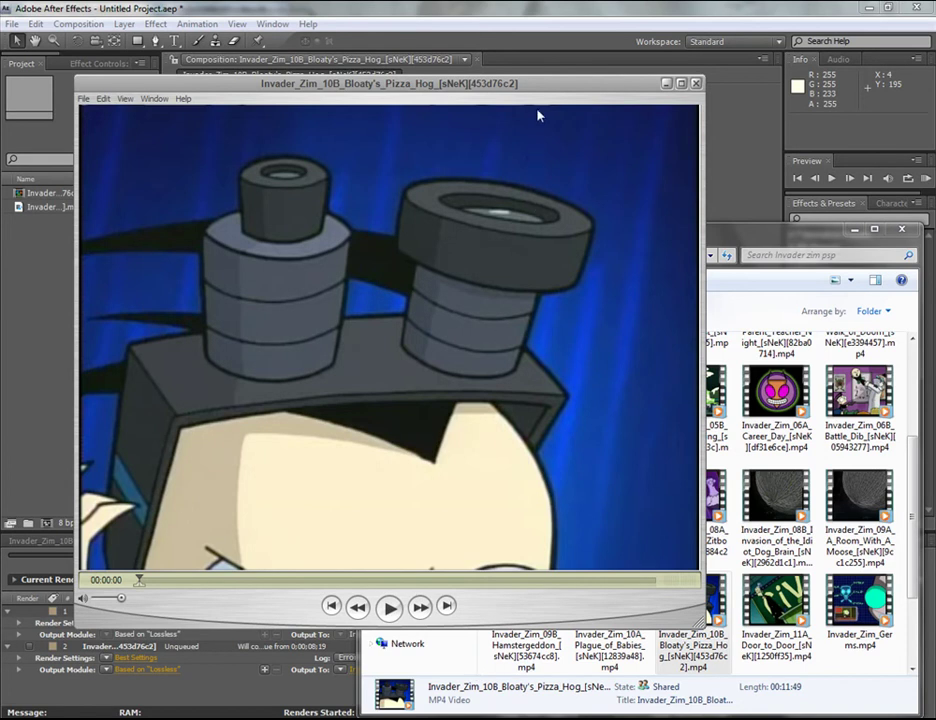
Step: Hide the file browser, play the rendered cartoon movie, and pause it at 00:00:05
key(super+Down)
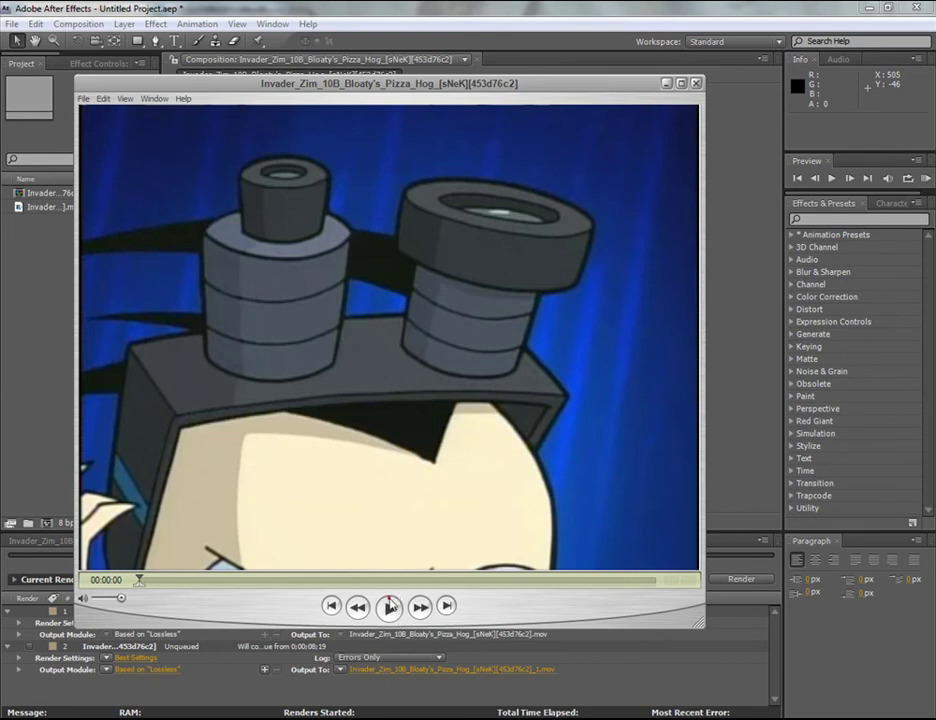
click(389, 605)
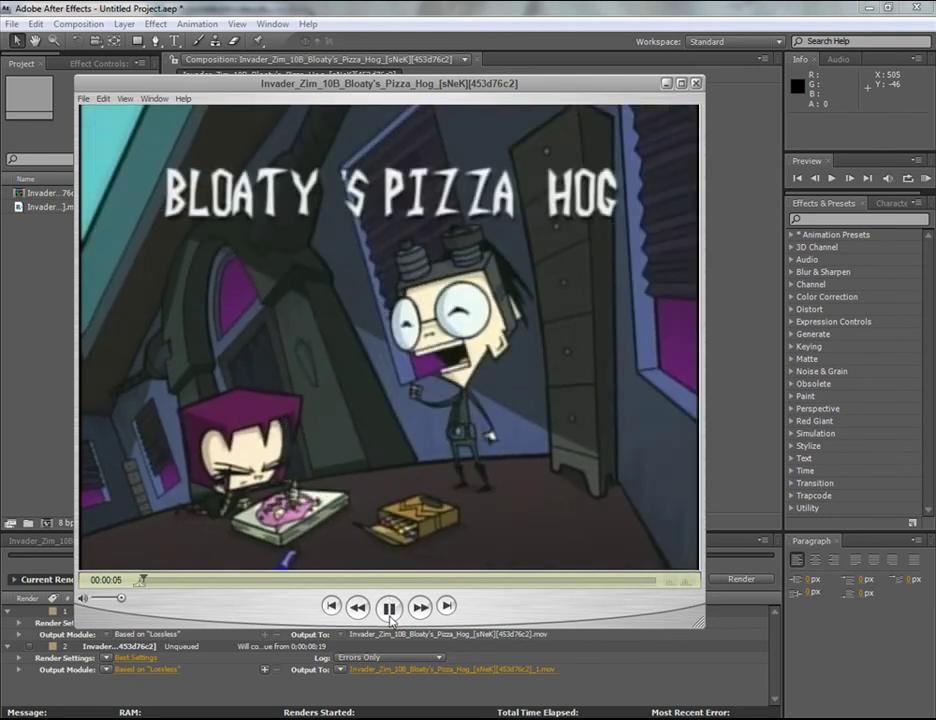
click(389, 606)
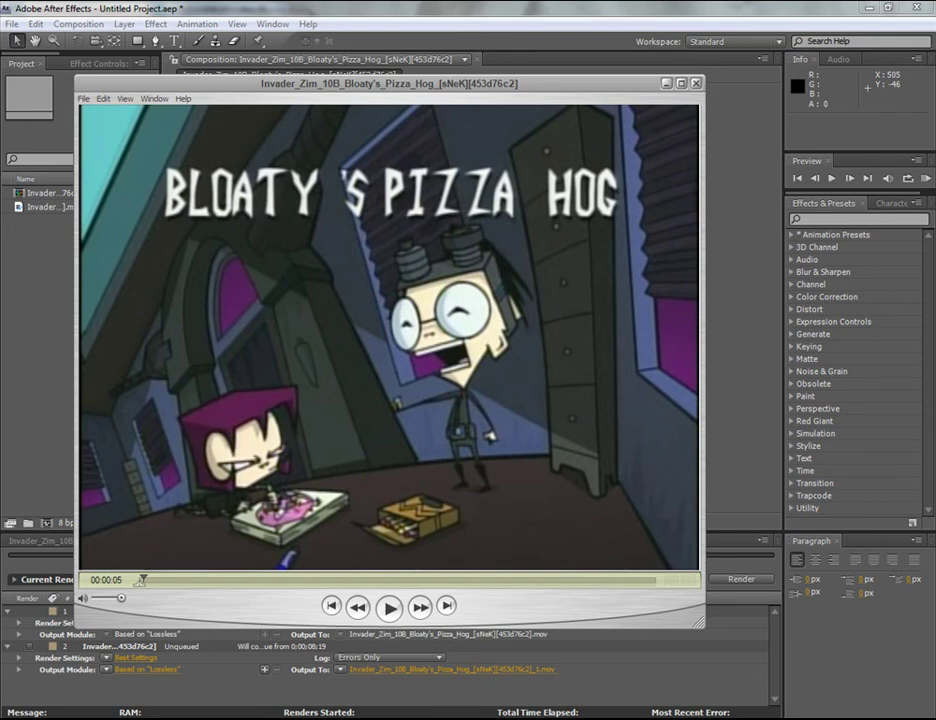
Step: Bring the Video Copilot site in Chrome forward and scroll through its home page
mouse_move(173, 715)
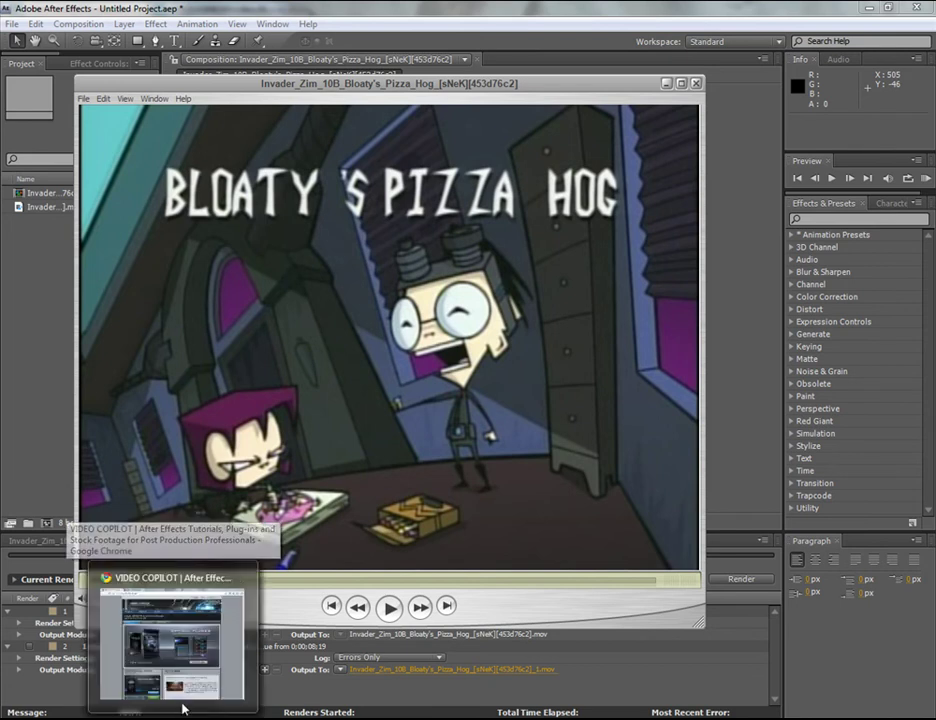
click(190, 640)
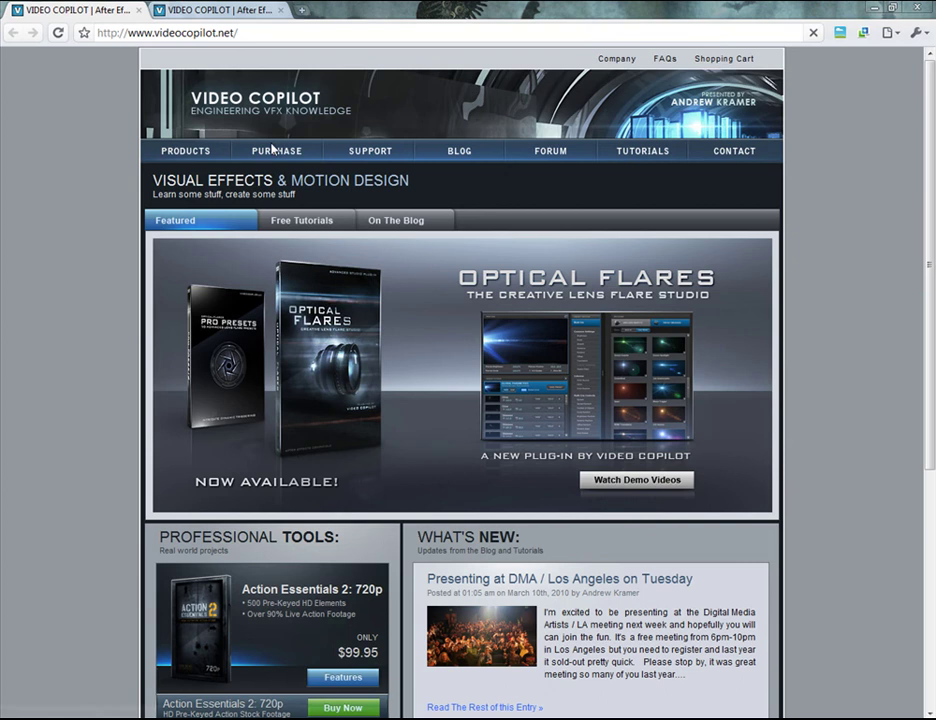
scroll(412, 188, down, 4)
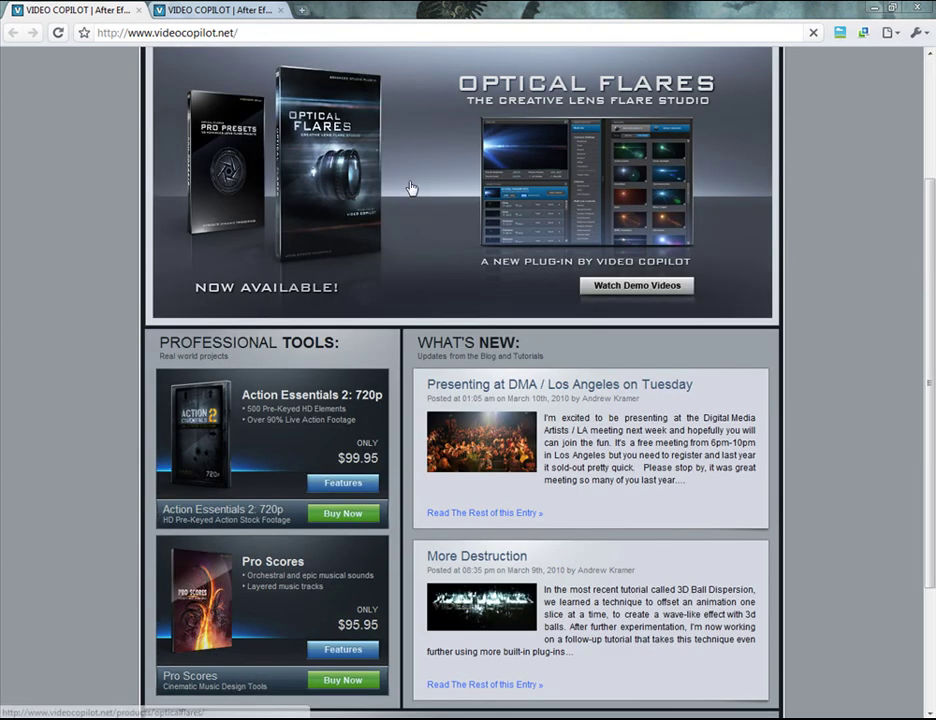
scroll(340, 490, up, 4)
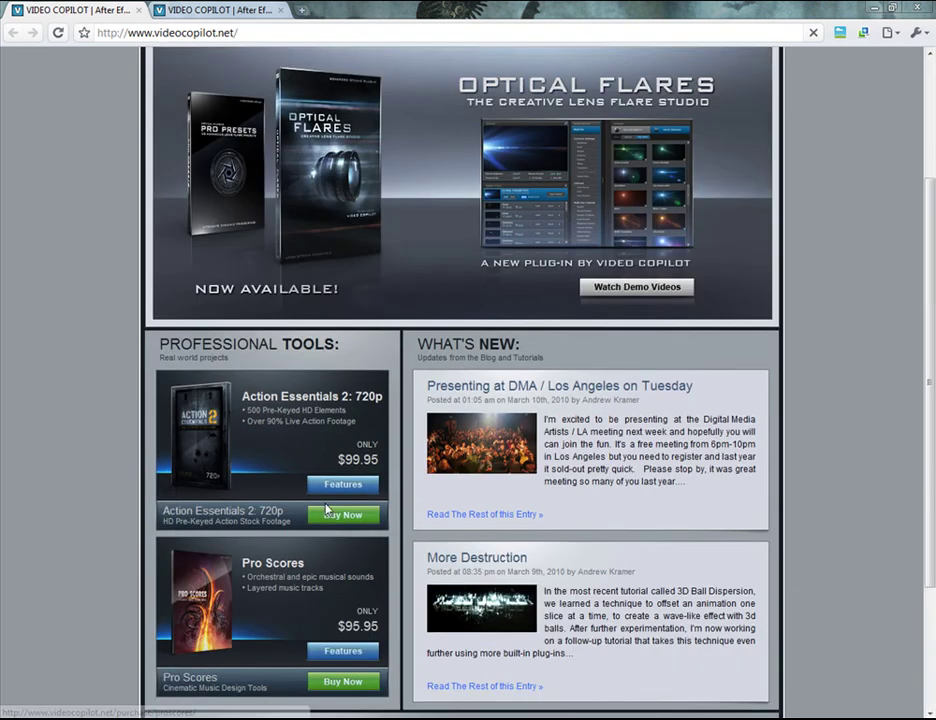
Step: Open the Purchase page and browse the products, including Optical Flares at $124.95
click(278, 153)
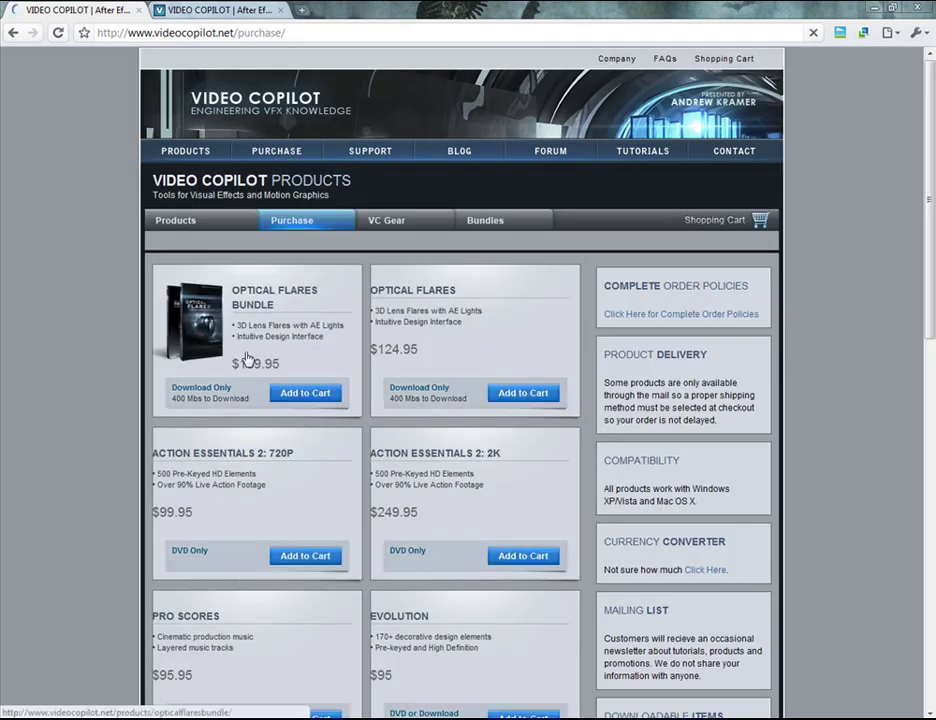
scroll(260, 515, down, 2)
scroll(260, 480, down, 2)
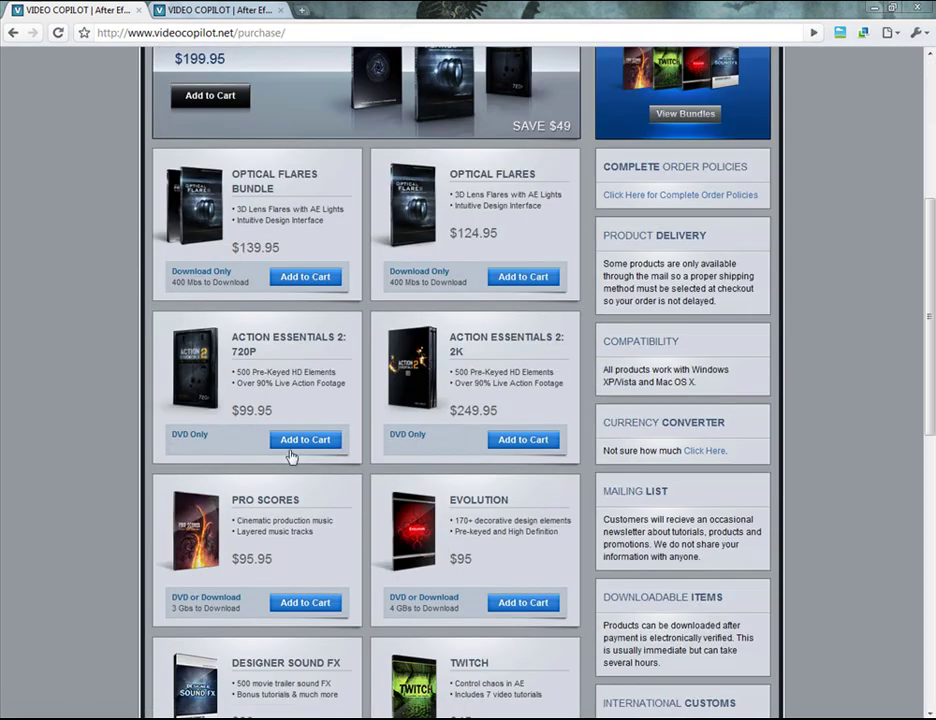
scroll(400, 400, down, 2)
scroll(357, 413, down, 4)
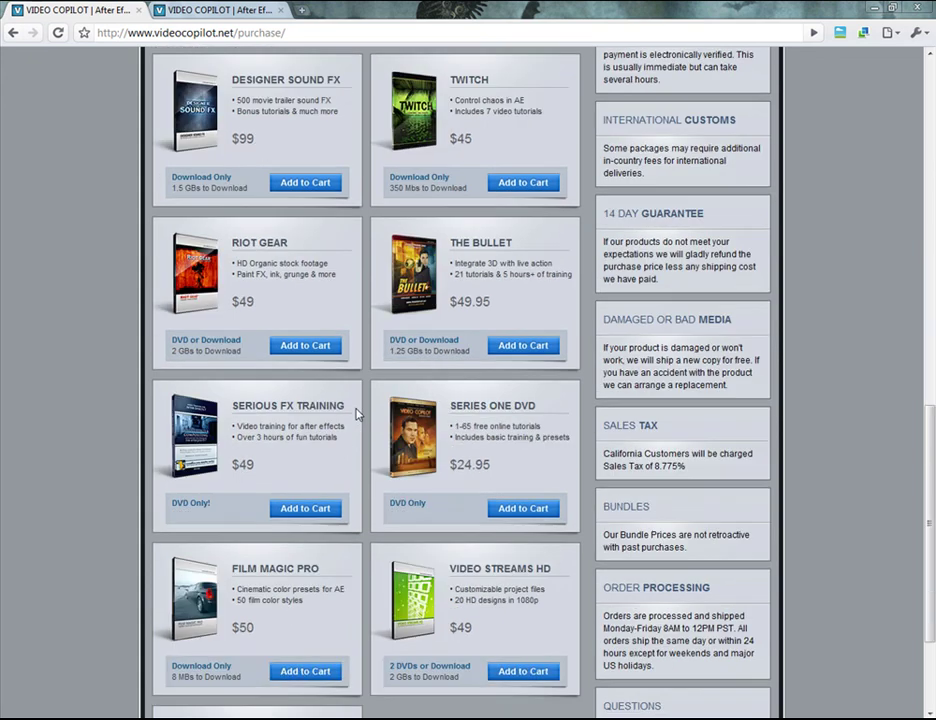
scroll(355, 401, up, 10)
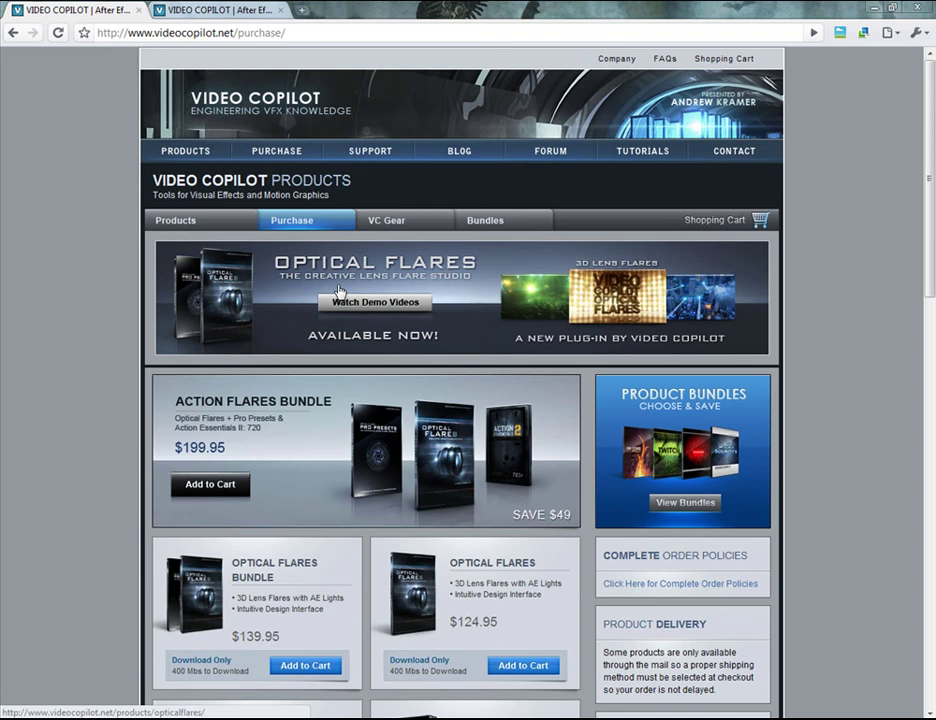
Step: Switch to the Video Copilot Tutorials tab and scroll down the top of the page
click(220, 11)
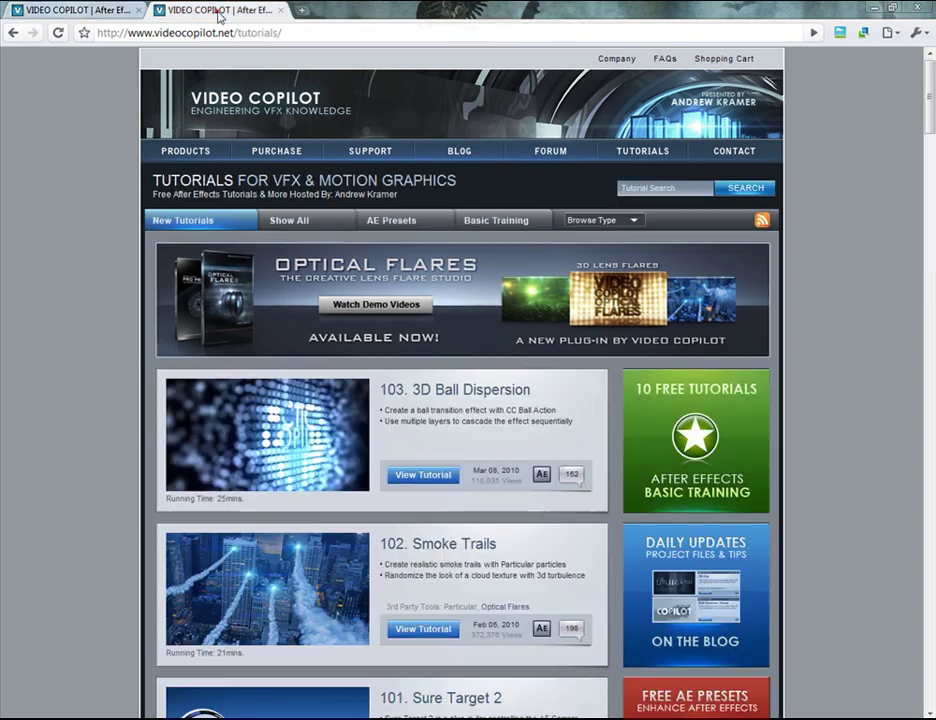
scroll(250, 370, down, 4)
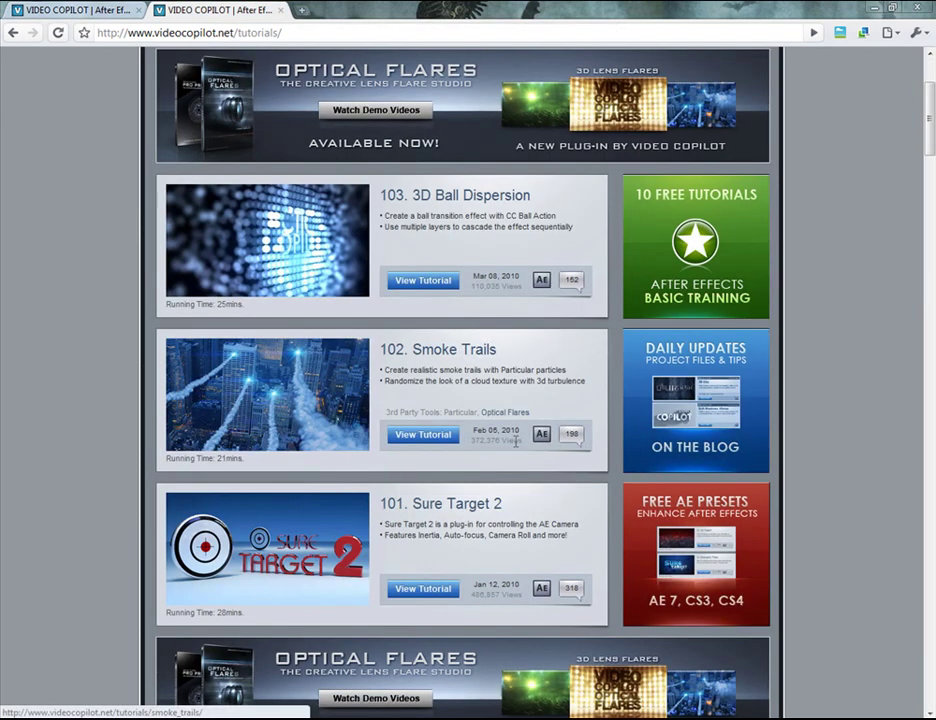
scroll(325, 568, down, 4)
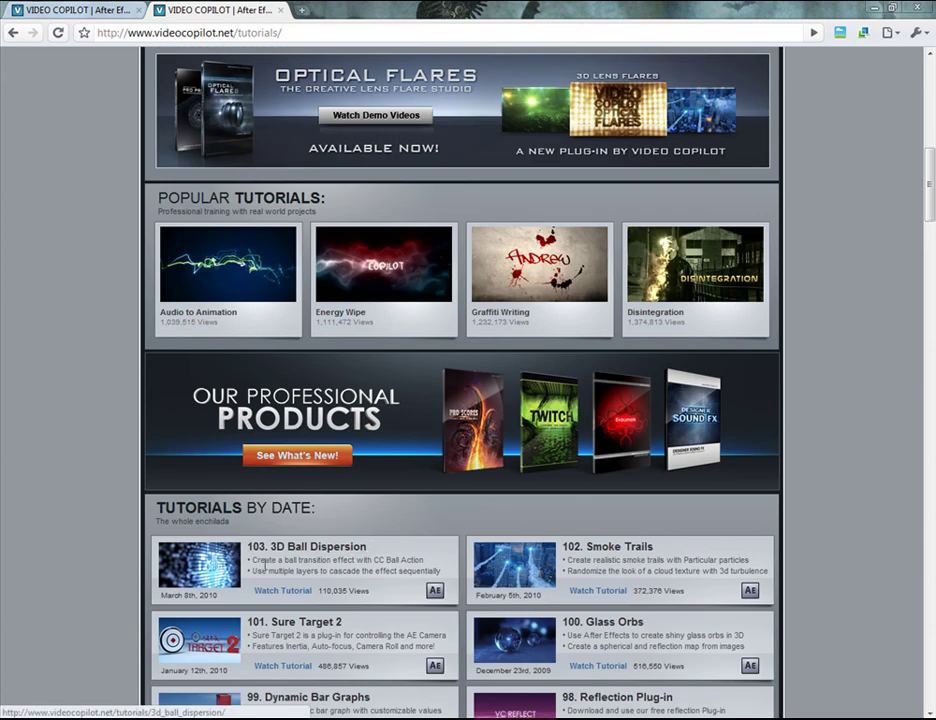
scroll(290, 562, down, 2)
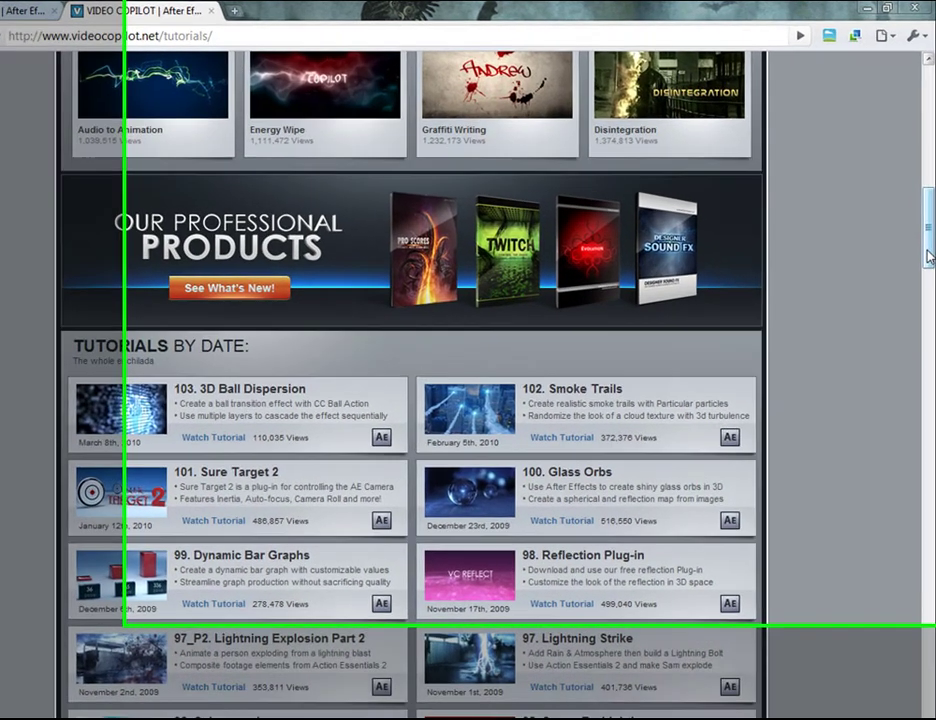
drag(929, 222, 921, 270)
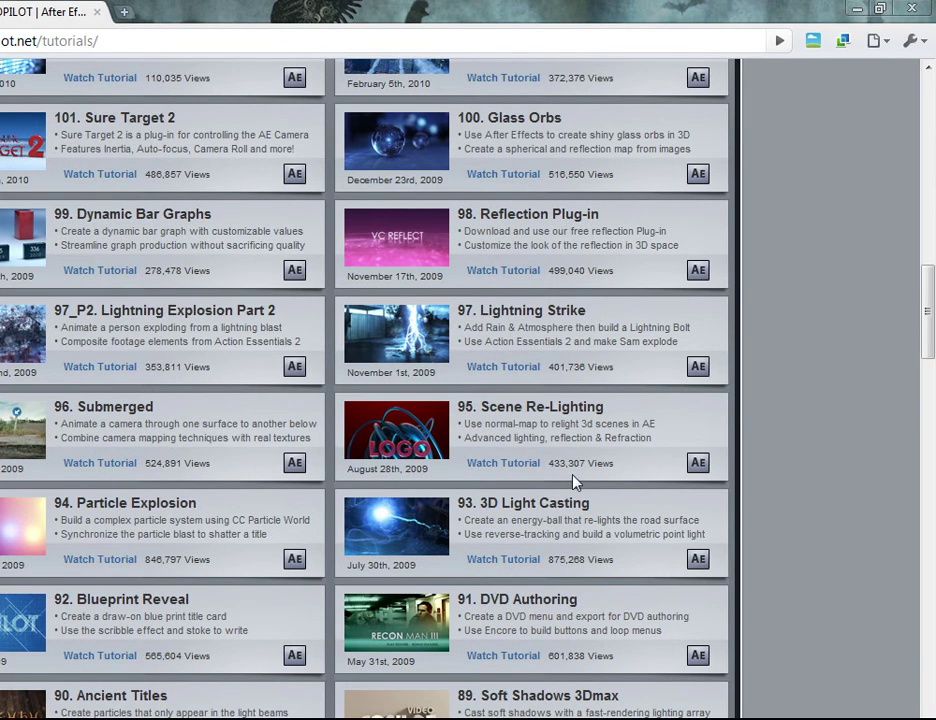
mouse_move(418, 541)
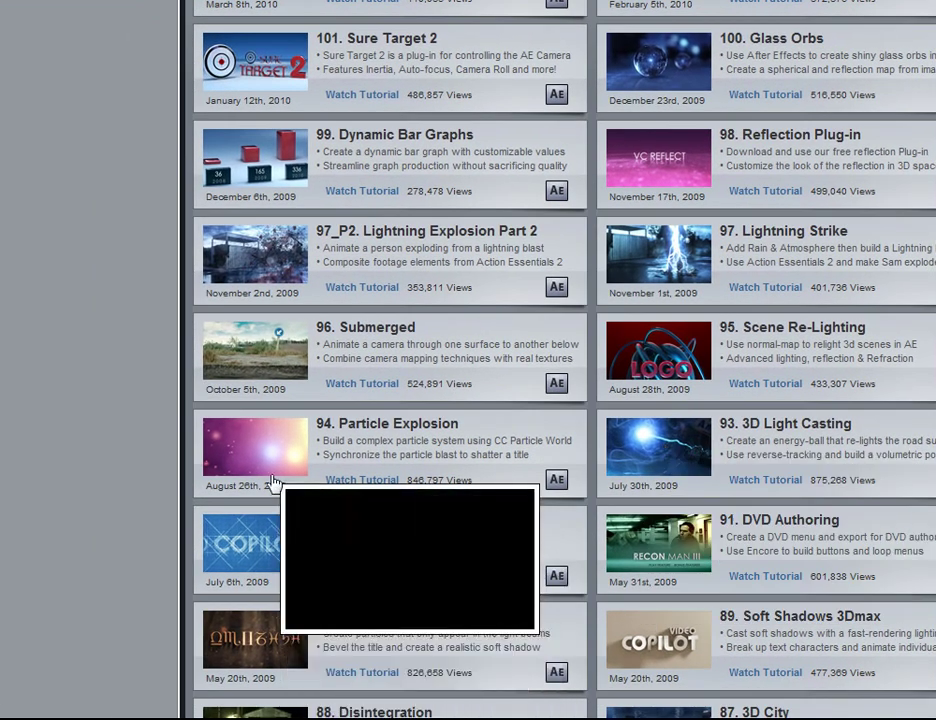
mouse_move(281, 528)
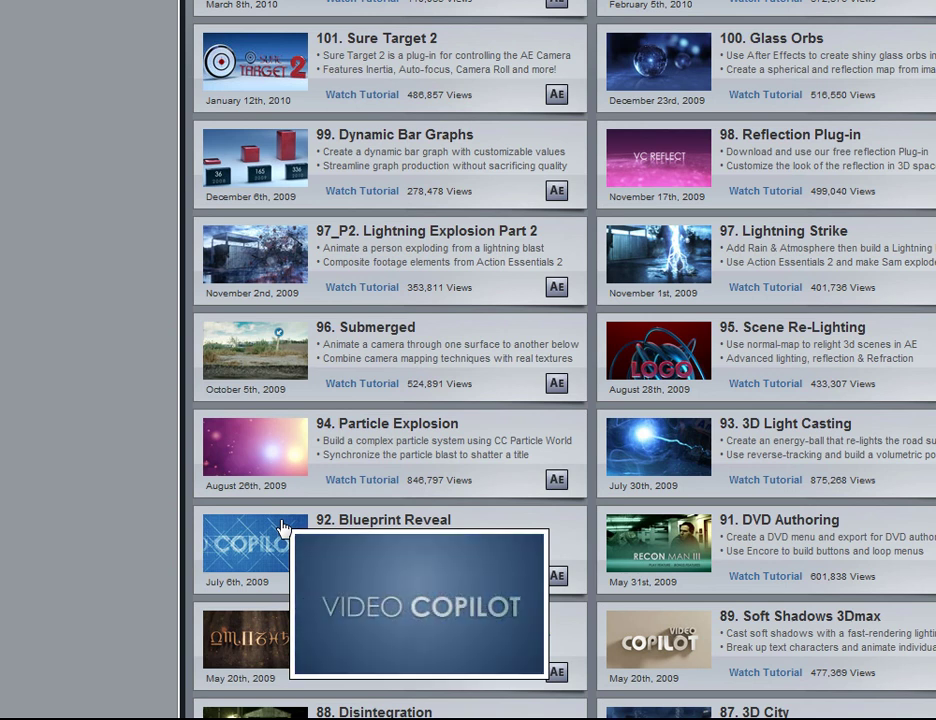
Step: Scroll the Tutorials By Date list down to older entries like 58. Fancy Title Plate and 49. Magic Glass
scroll(276, 677, down, 5)
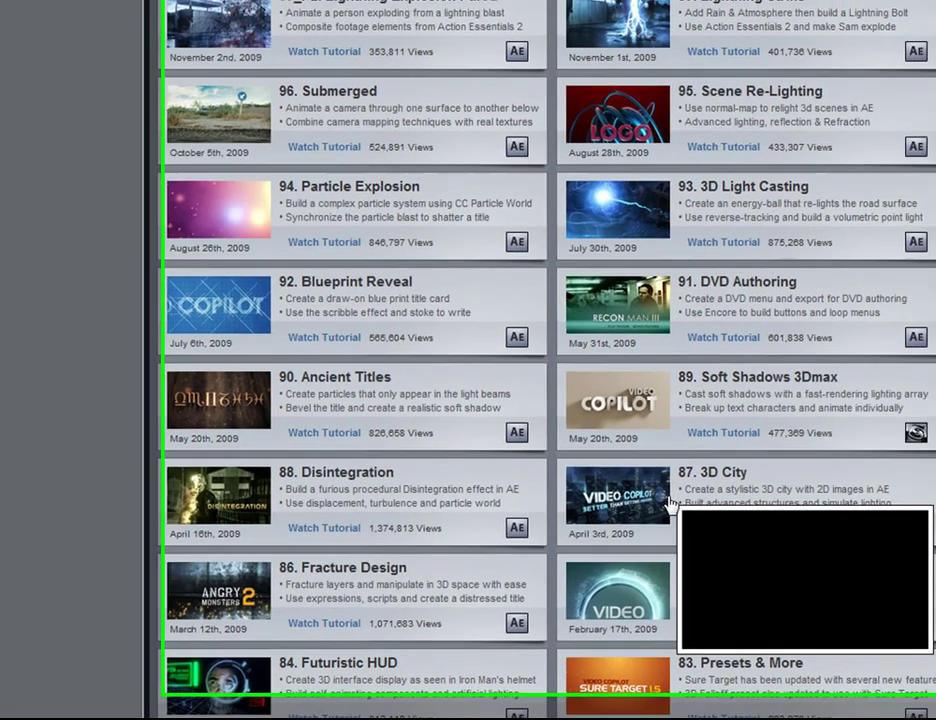
scroll(670, 505, down, 5)
scroll(200, 600, down, 2)
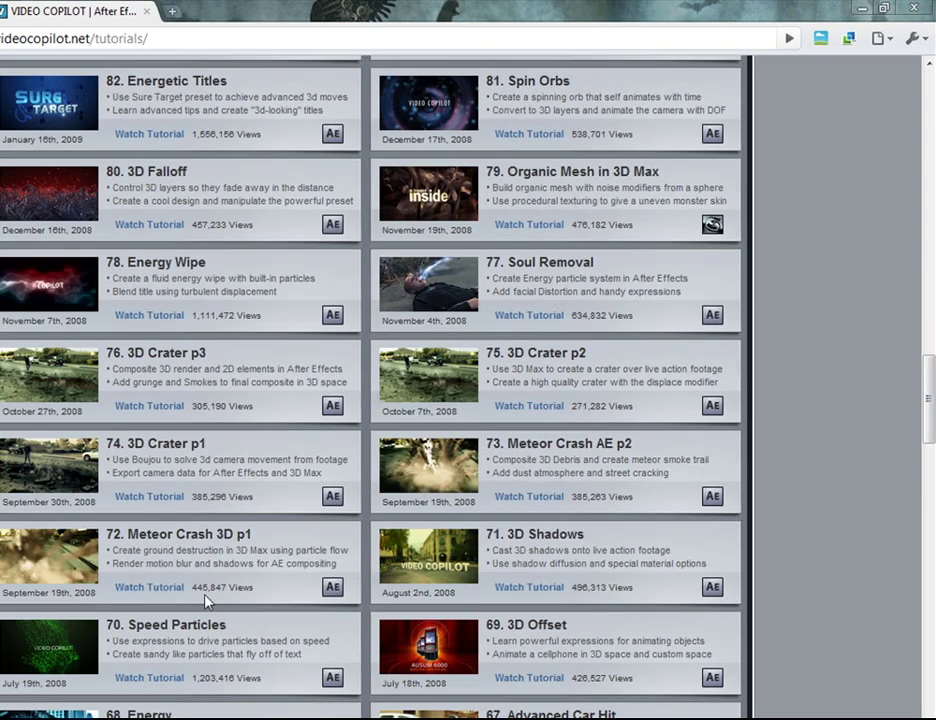
scroll(207, 600, down, 3)
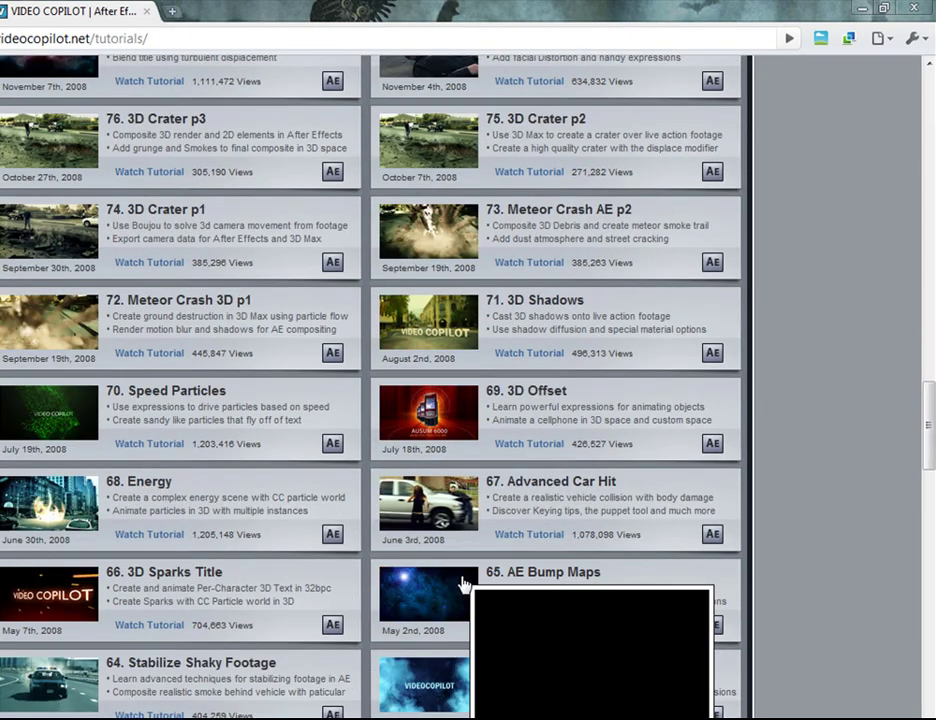
scroll(845, 503, down, 5)
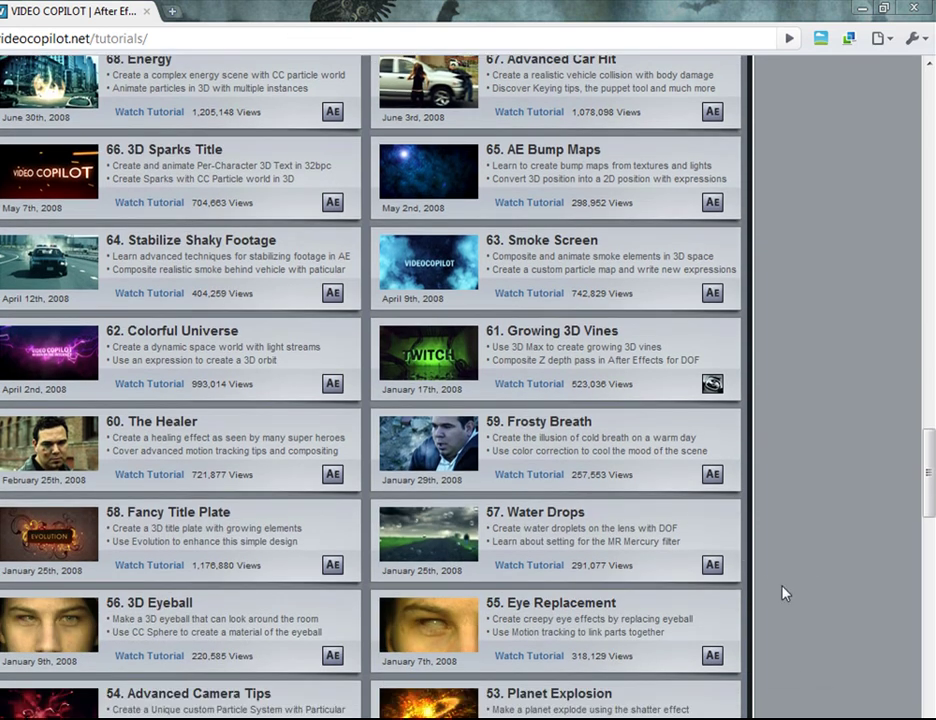
scroll(820, 553, down, 2)
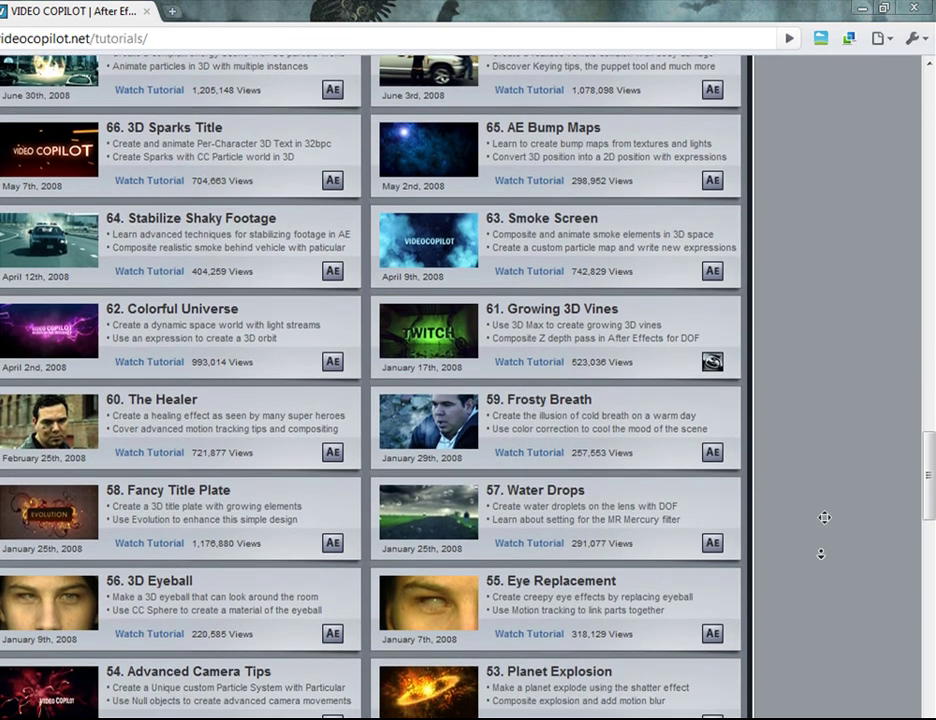
scroll(820, 553, down, 3)
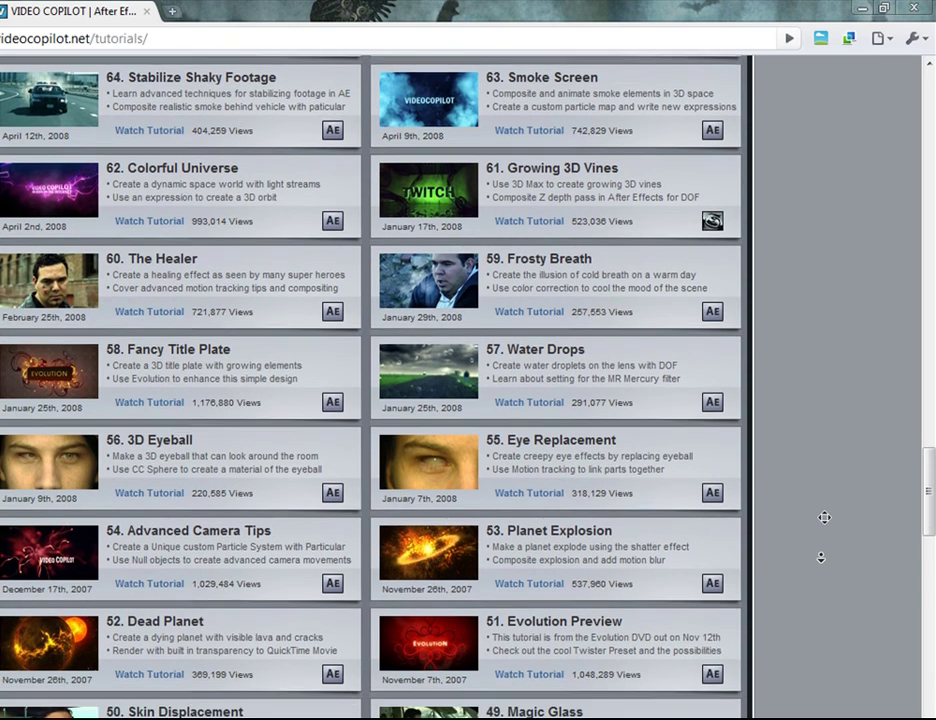
scroll(824, 569, down, 5)
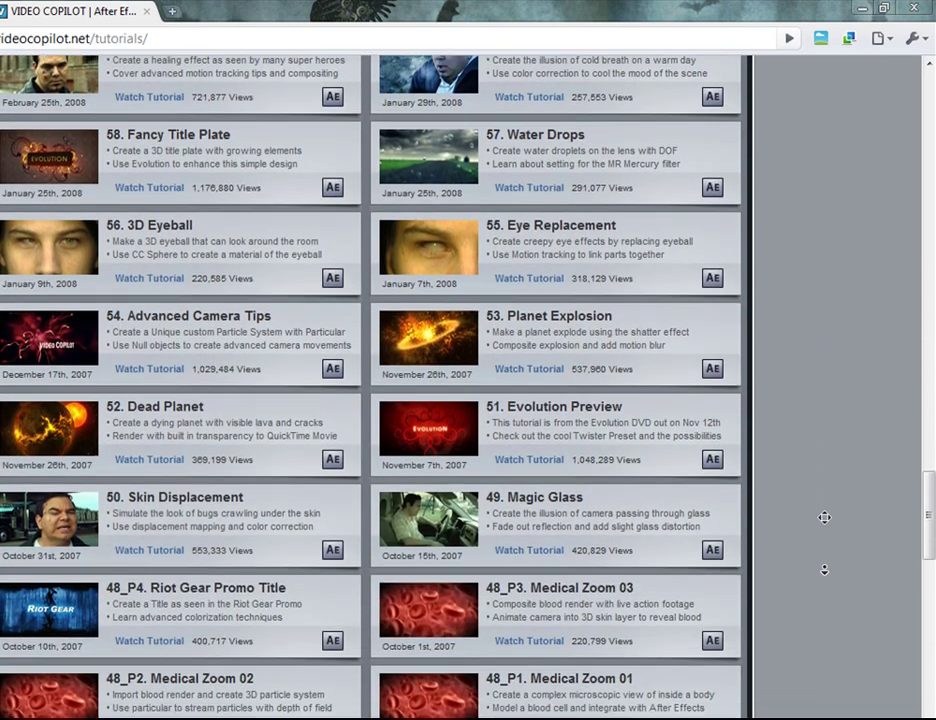